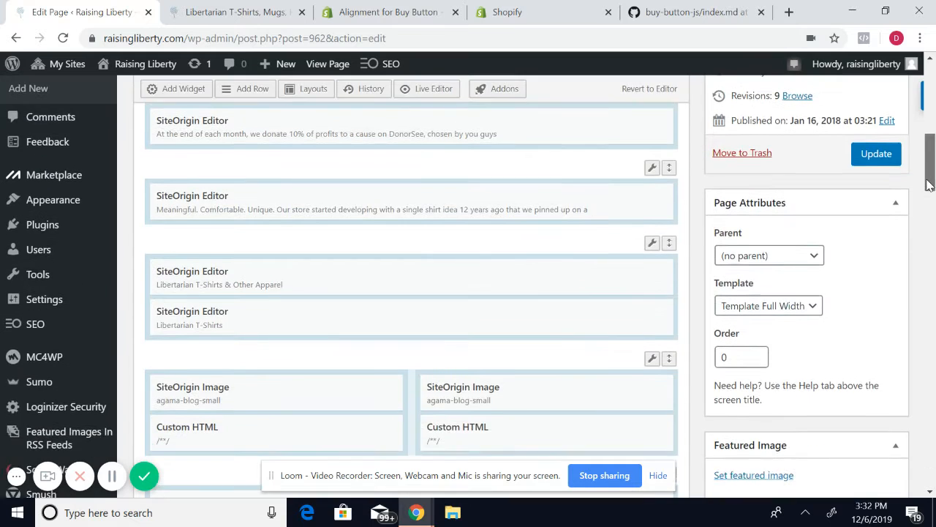
# Compare the layout, price display and buy button alignment of the T-shirts on the live store page.
pyautogui.scroll(1, 929, 169)
pyautogui.scroll(1, 930, 167)
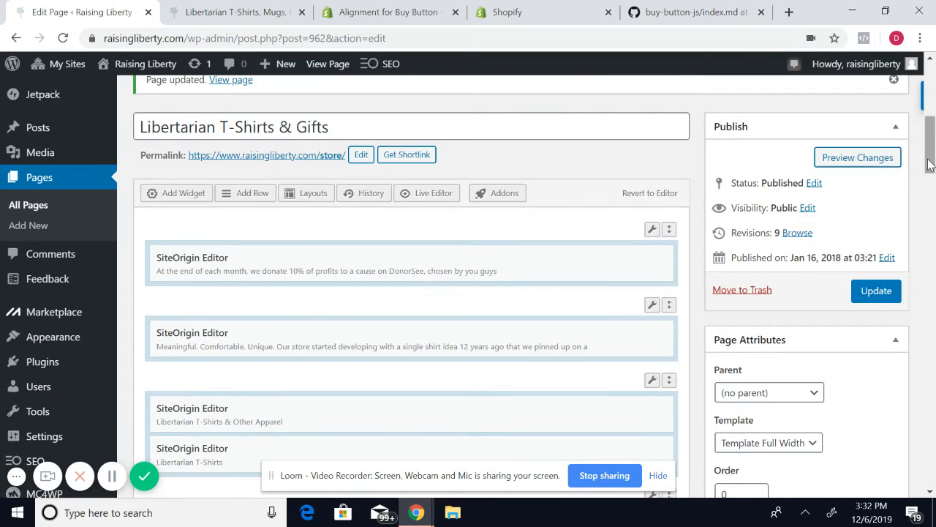
pyautogui.moveTo(932, 155); pyautogui.dragTo(933, 176)
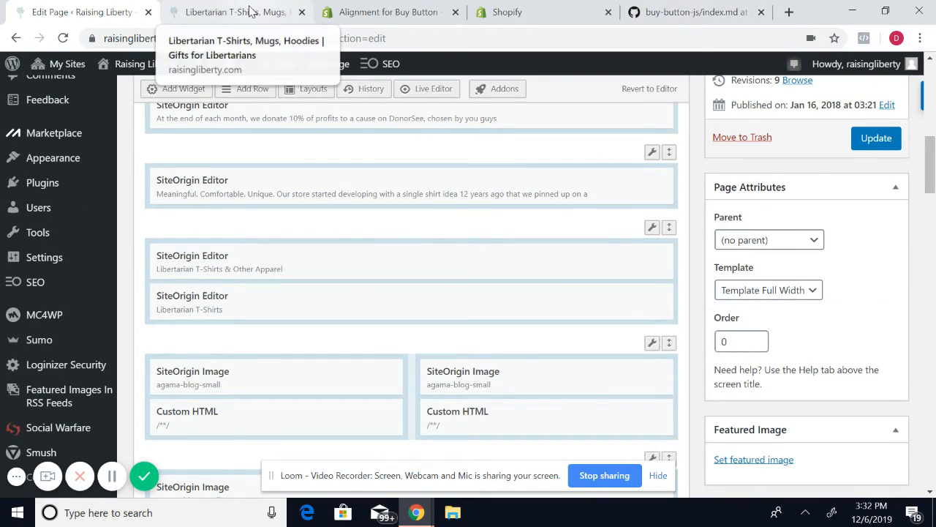
pyautogui.click(251, 12)
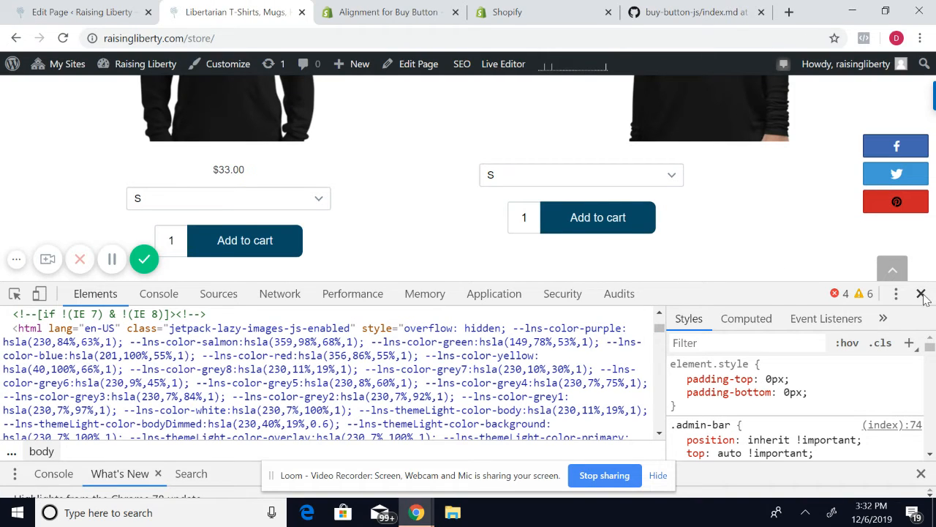
pyautogui.click(921, 294)
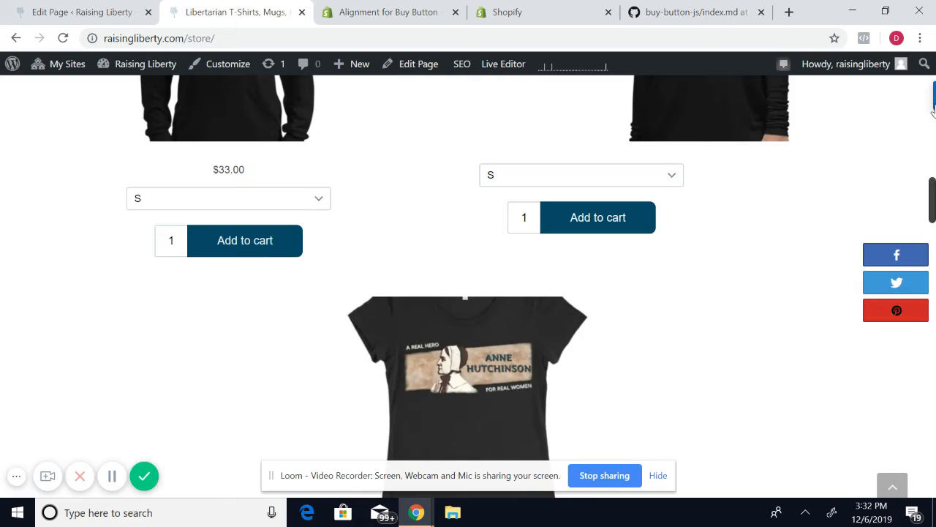
pyautogui.scroll(1, 932, 212)
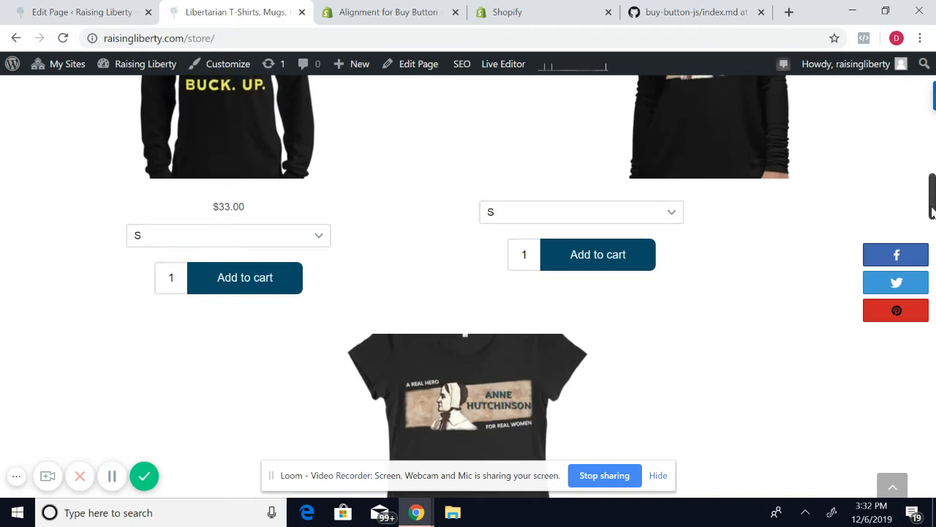
pyautogui.moveTo(932, 212); pyautogui.dragTo(932, 240)
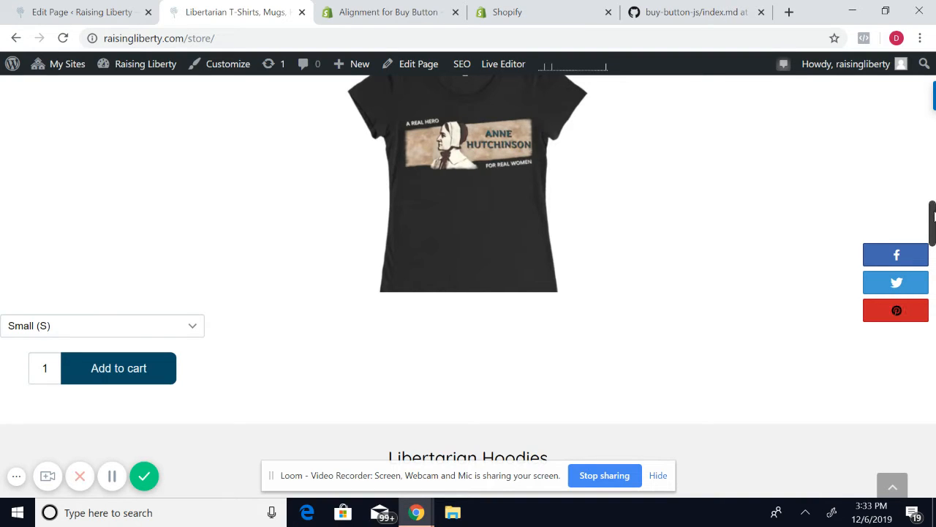
pyautogui.scroll(-1, 468, 268)
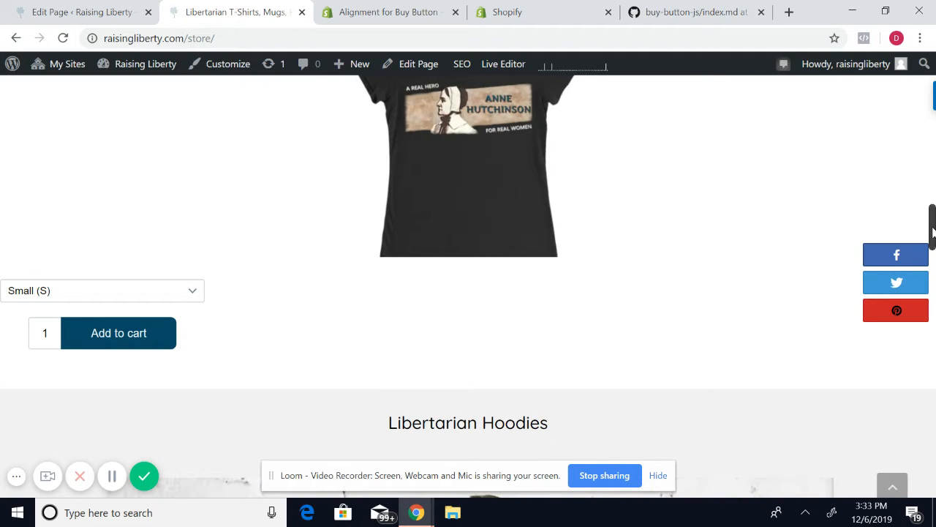
pyautogui.moveTo(932, 228); pyautogui.dragTo(933, 208)
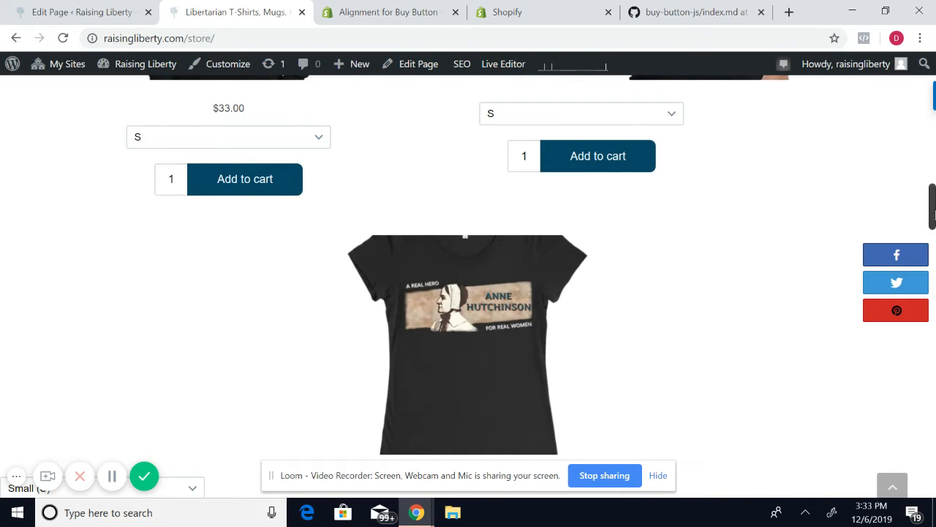
pyautogui.moveTo(932, 212)
pyautogui.mouseDown()
pyautogui.moveTo(932, 172)
pyautogui.moveTo(932, 243)
pyautogui.moveTo(933, 196)
pyautogui.moveTo(934, 228)
pyautogui.mouseUp()
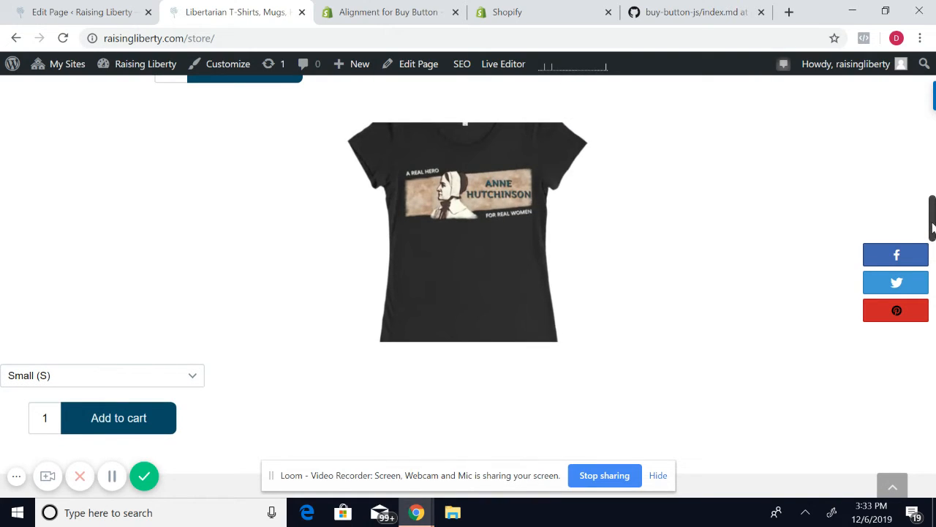
pyautogui.moveTo(934, 228); pyautogui.dragTo(918, 195)
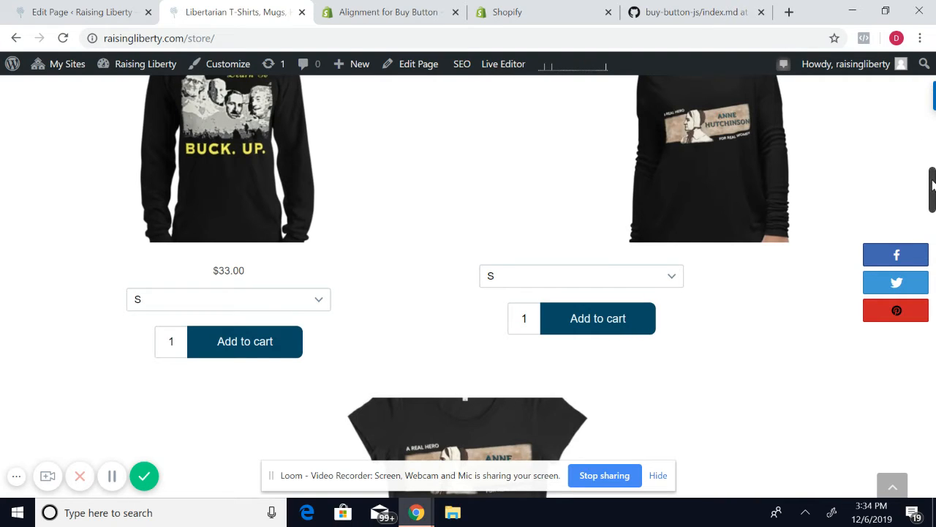
pyautogui.moveTo(932, 184); pyautogui.dragTo(932, 176)
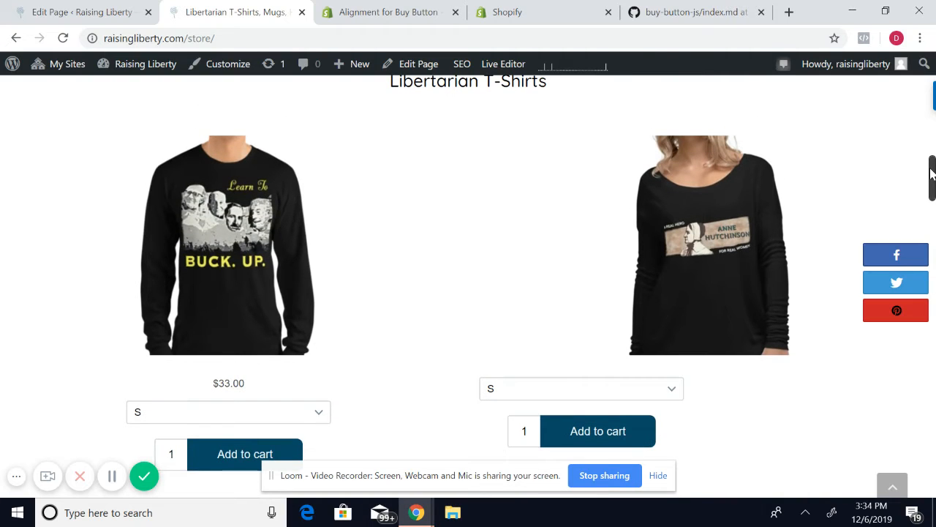
# Check the T-shirt image and Custom HTML rows in the page builder against the products on the store page.
pyautogui.click(62, 13)
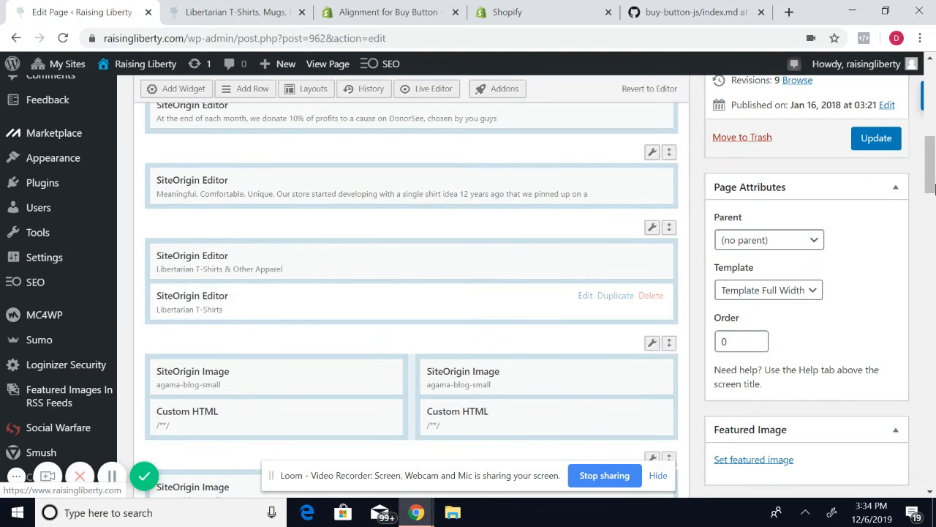
pyautogui.click(231, 11)
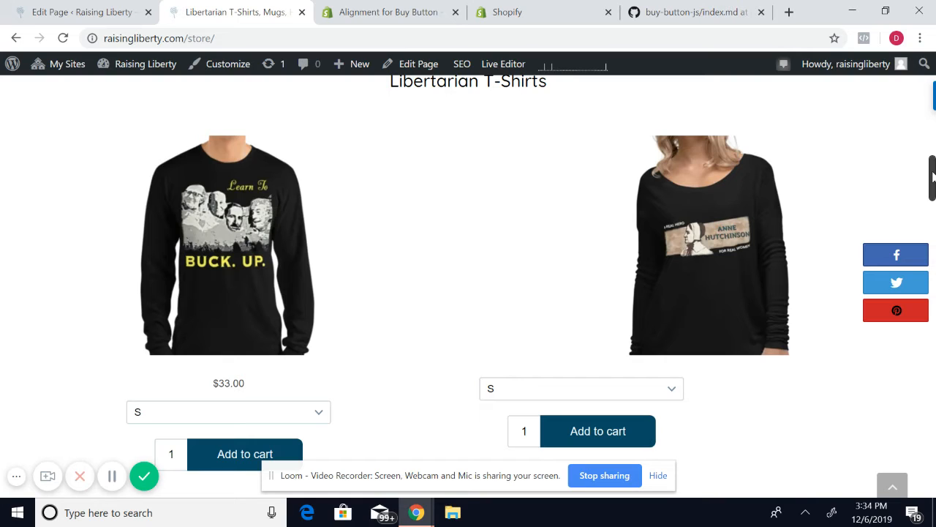
pyautogui.moveTo(934, 175); pyautogui.dragTo(934, 183)
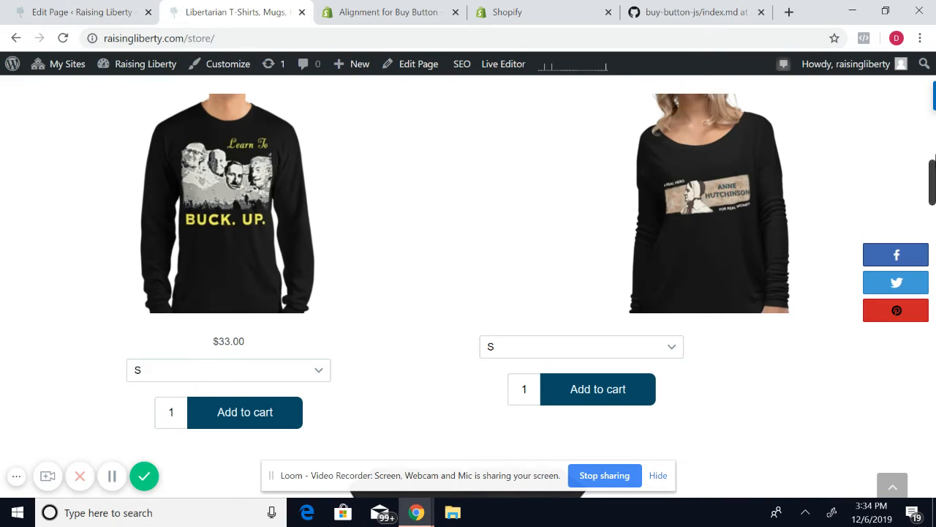
pyautogui.moveTo(933, 176); pyautogui.dragTo(934, 212)
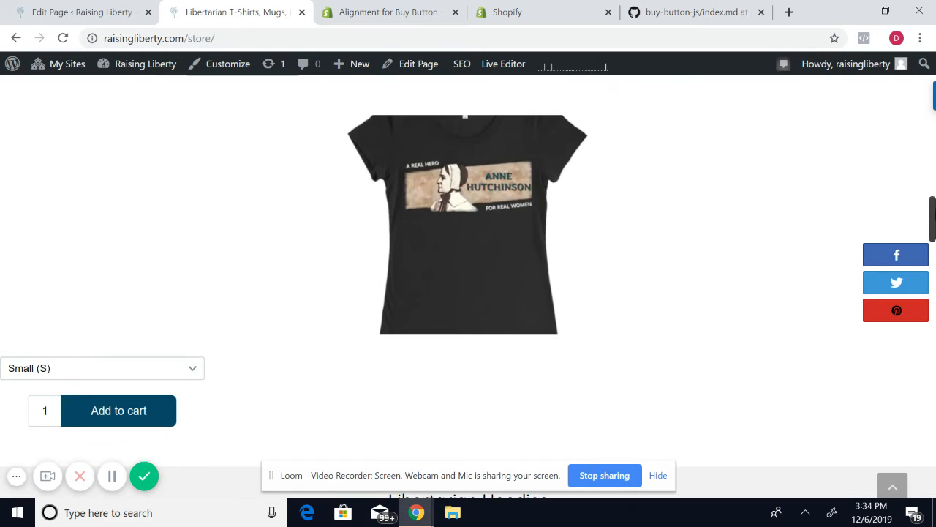
# Find "price" in the Custom HTML widget of the single-column T-shirt row and set it to true with a trailing comma.
pyautogui.click(64, 14)
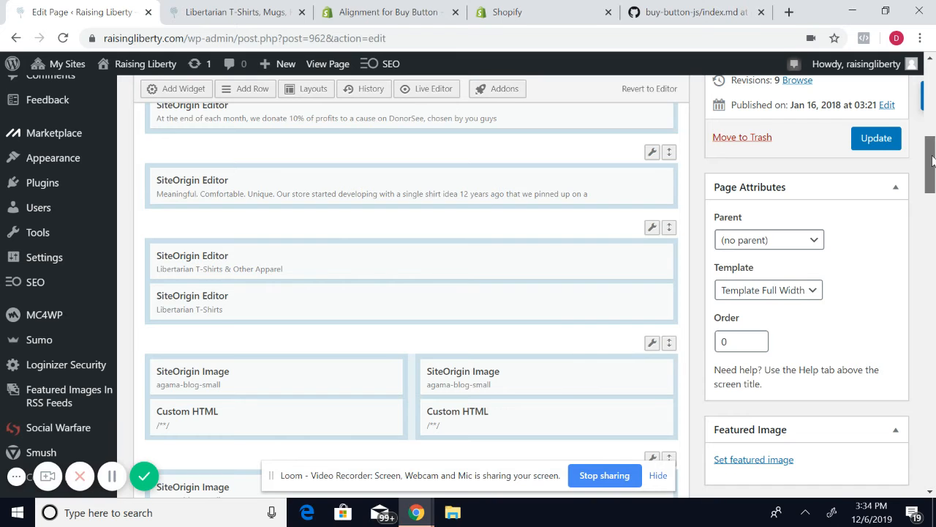
pyautogui.moveTo(933, 161); pyautogui.dragTo(933, 189)
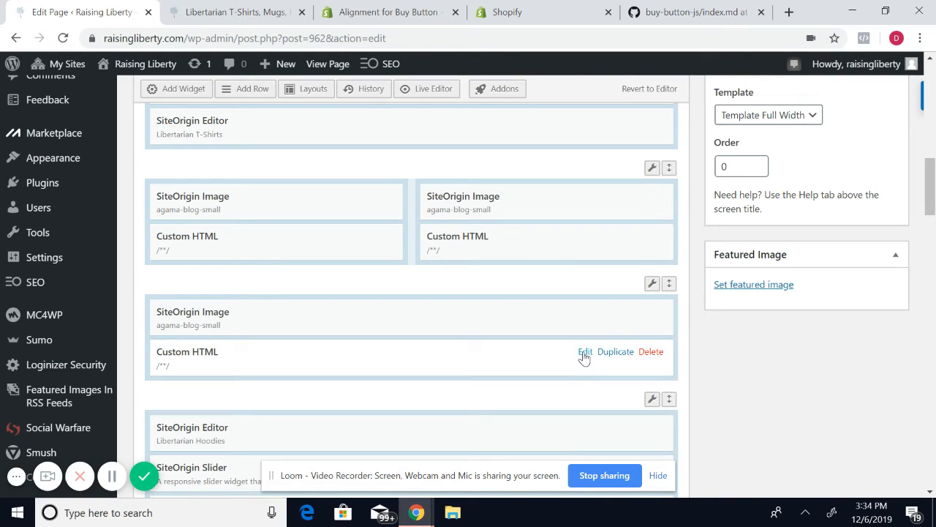
pyautogui.click(584, 354)
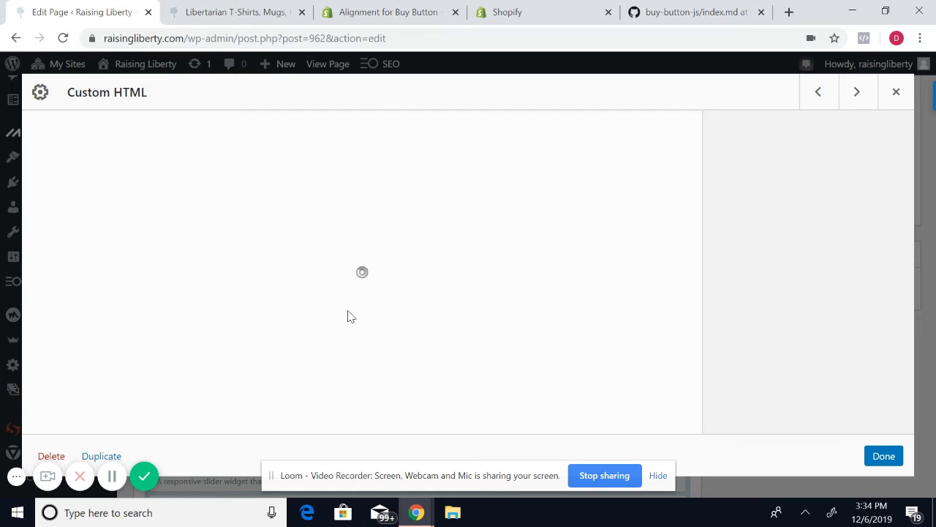
pyautogui.click(403, 330)
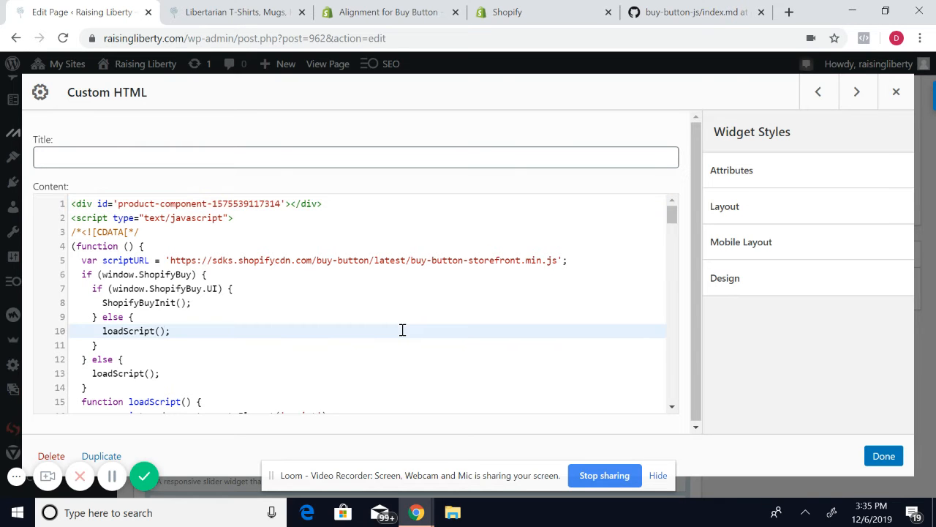
pyautogui.hotkey('ctrl', 'f')
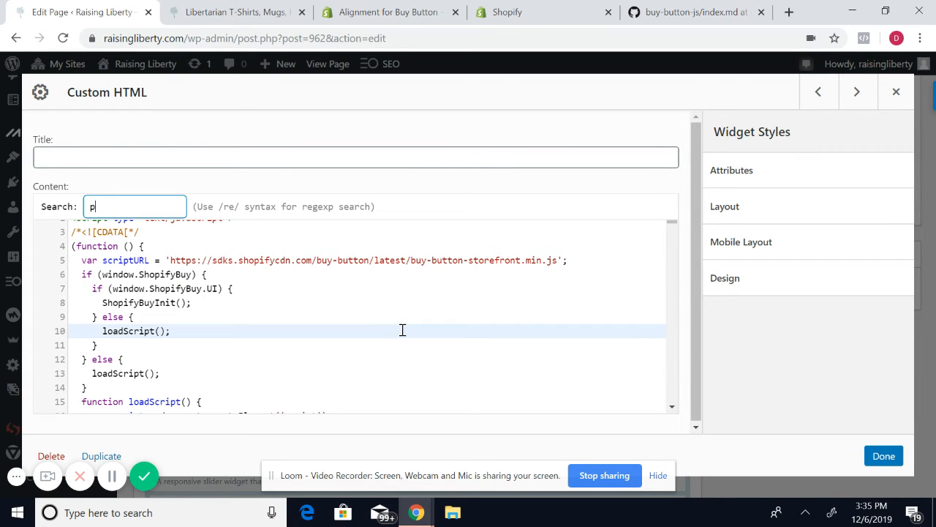
pyautogui.press('Return')
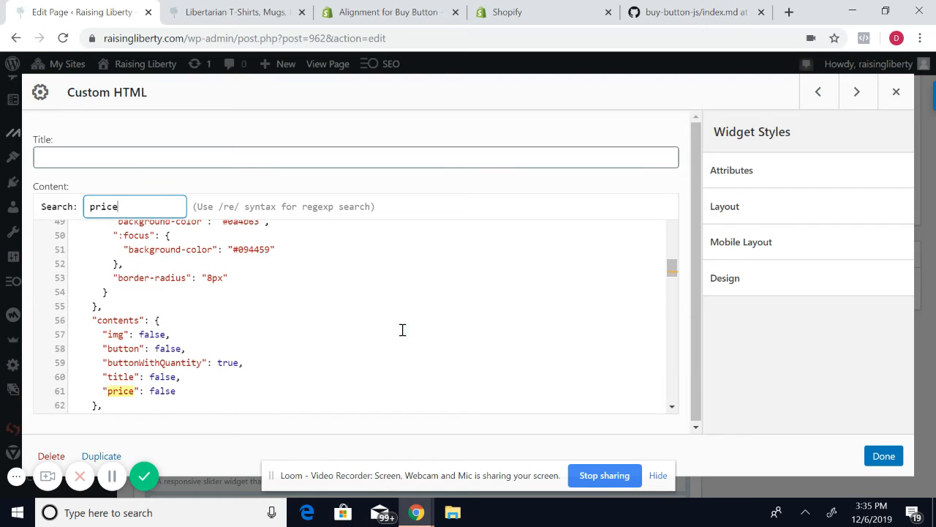
pyautogui.click(183, 395)
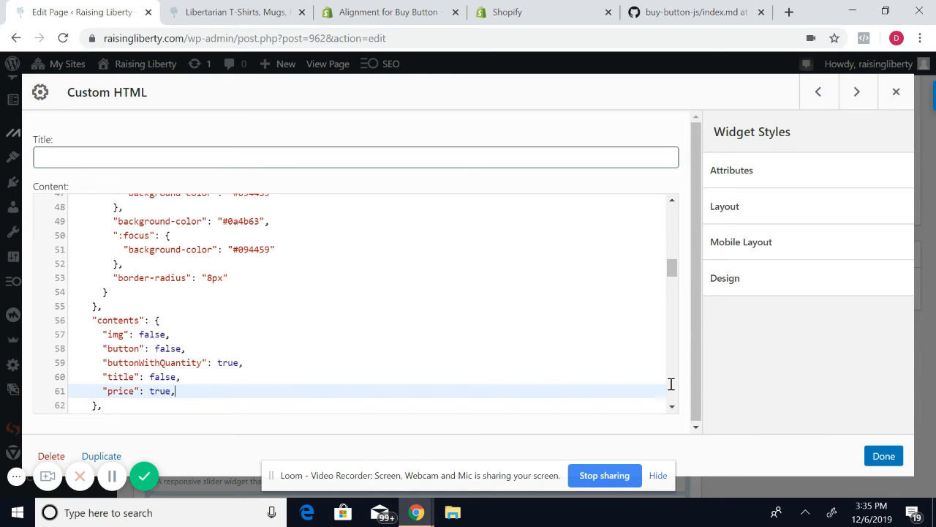
pyautogui.click(880, 457)
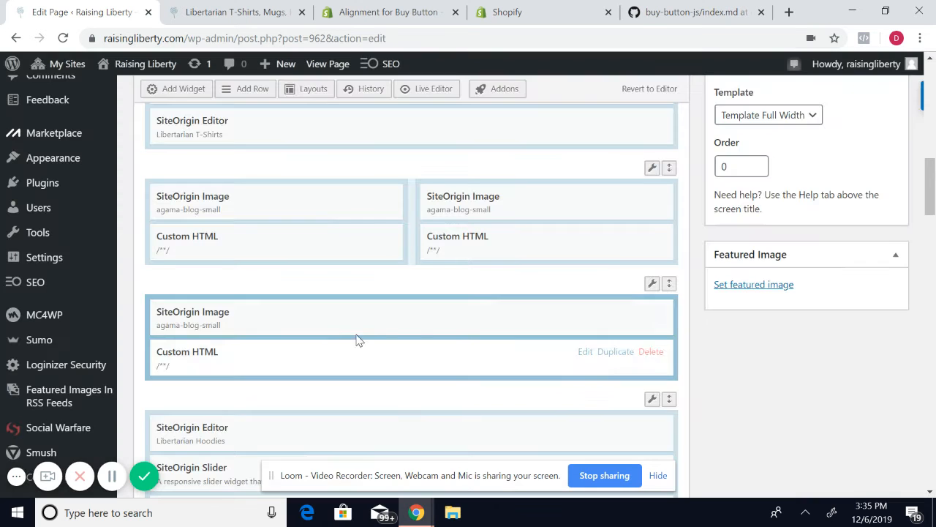
# Inspect the size selector below the Anne Hutchinson short-sleeve T-shirt on the store page and locate its enclosing product component div.
pyautogui.click(205, 20)
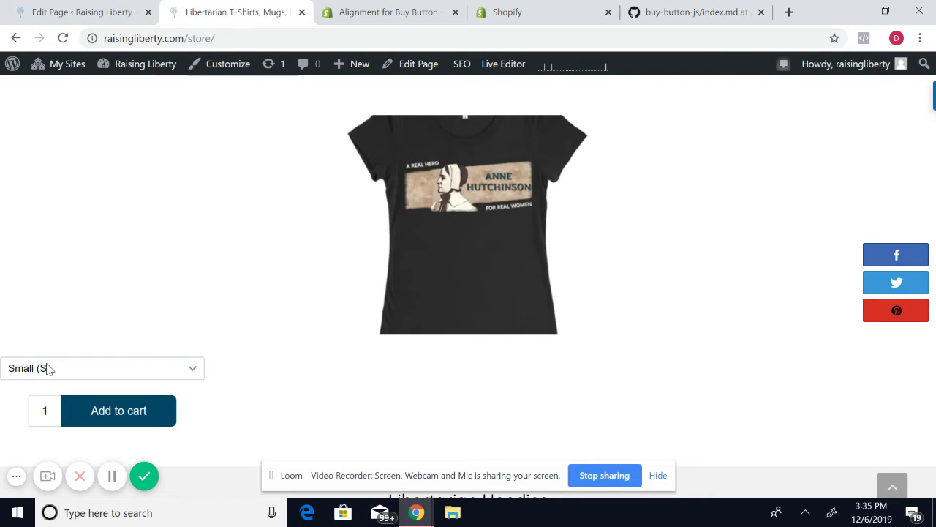
pyautogui.rightClick(105, 369)
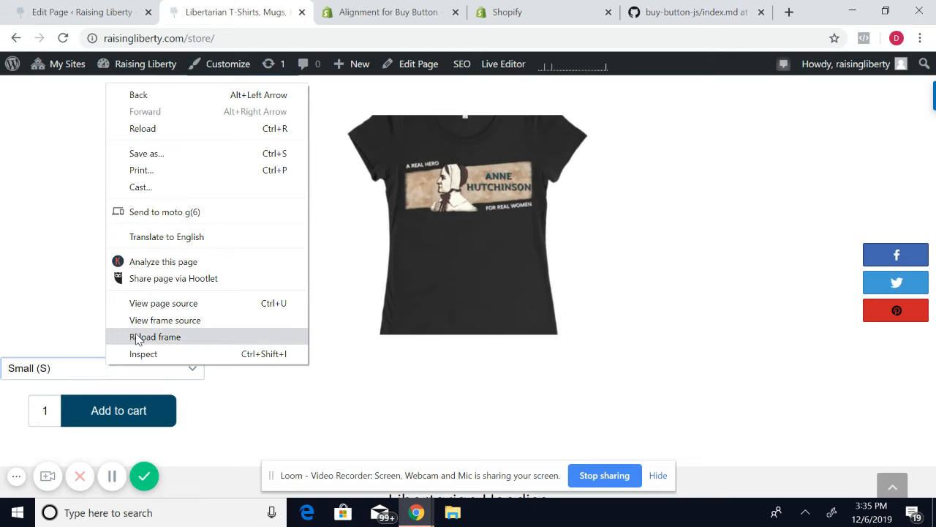
pyautogui.click(144, 354)
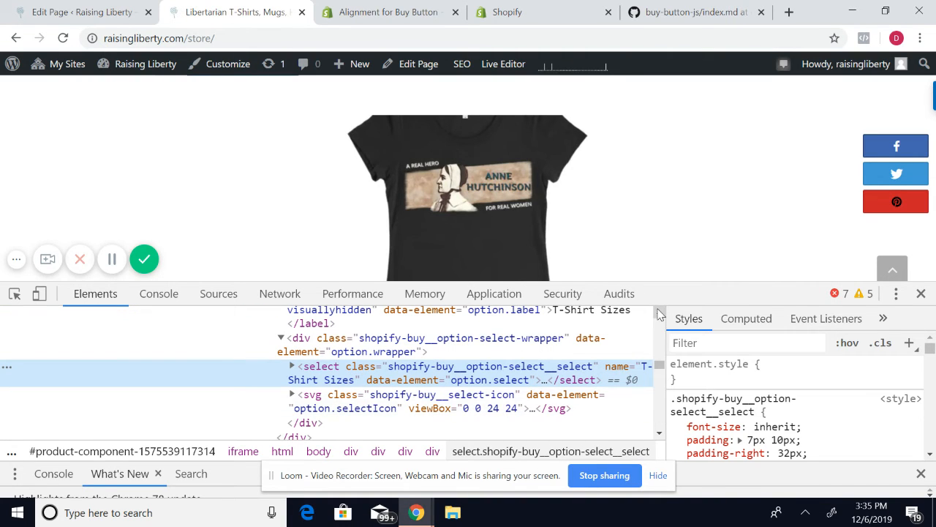
pyautogui.scroll(5, 659, 313)
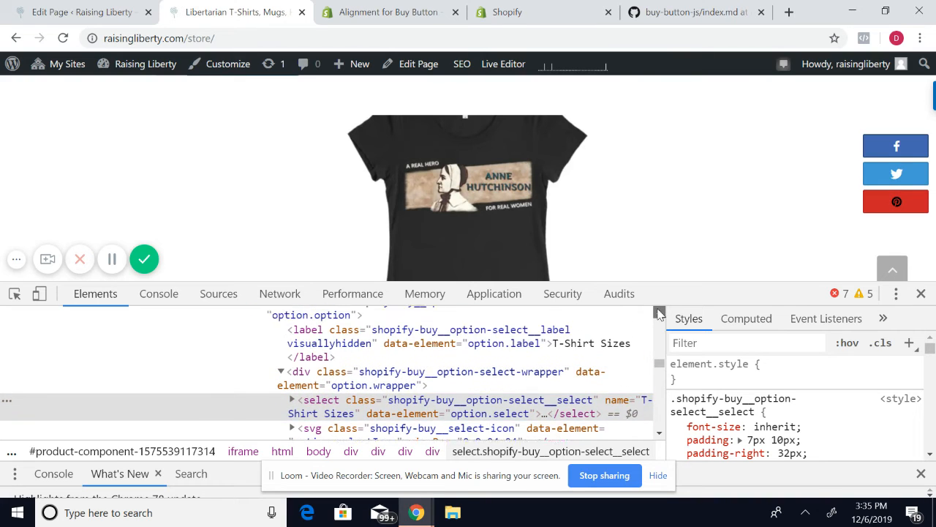
pyautogui.click(659, 313)
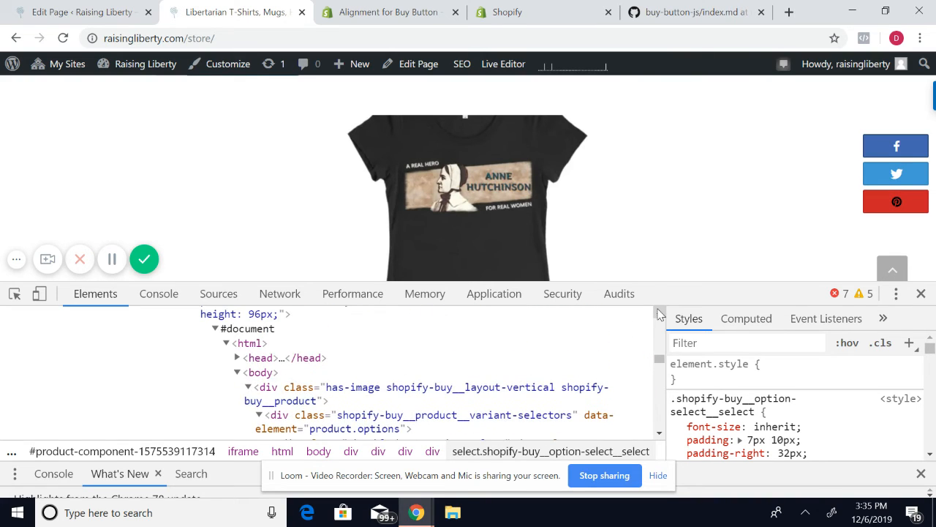
pyautogui.click(659, 313)
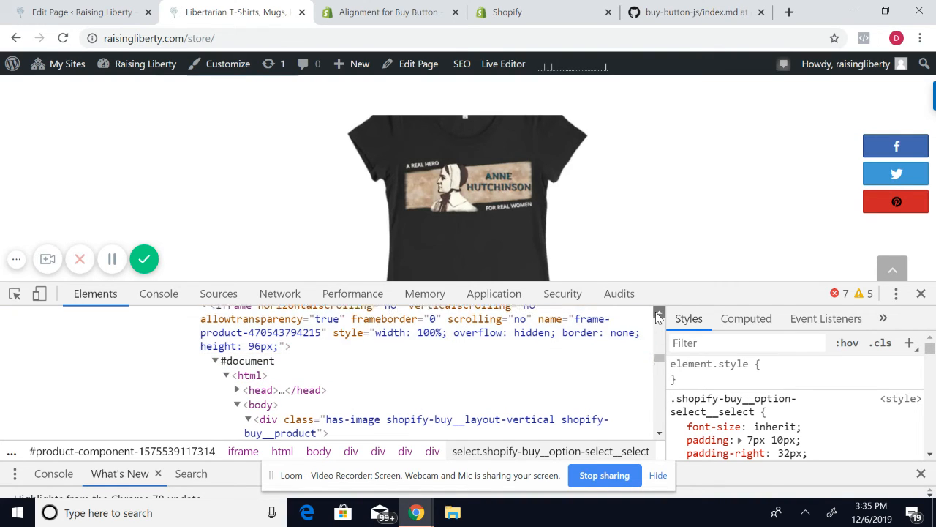
pyautogui.click(659, 313)
pyautogui.click(659, 313)
pyautogui.click(659, 313)
pyautogui.click(660, 313)
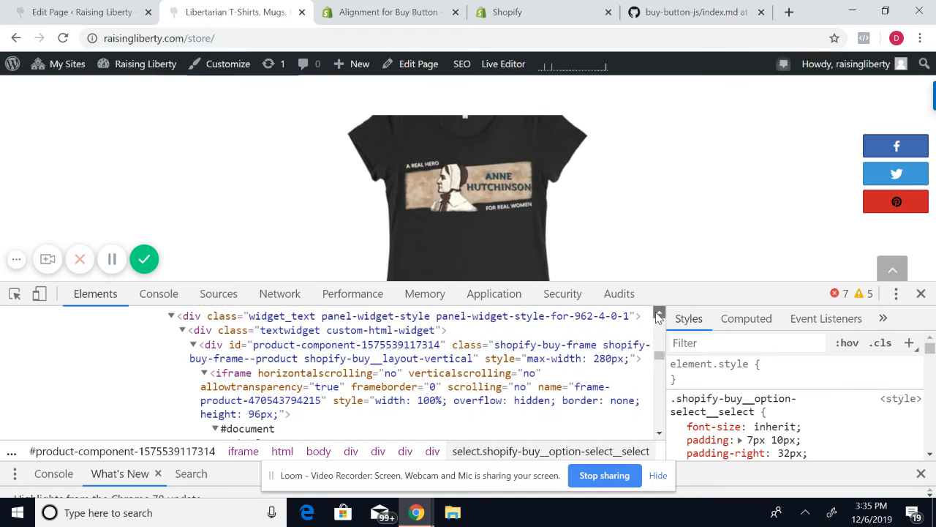
pyautogui.click(660, 313)
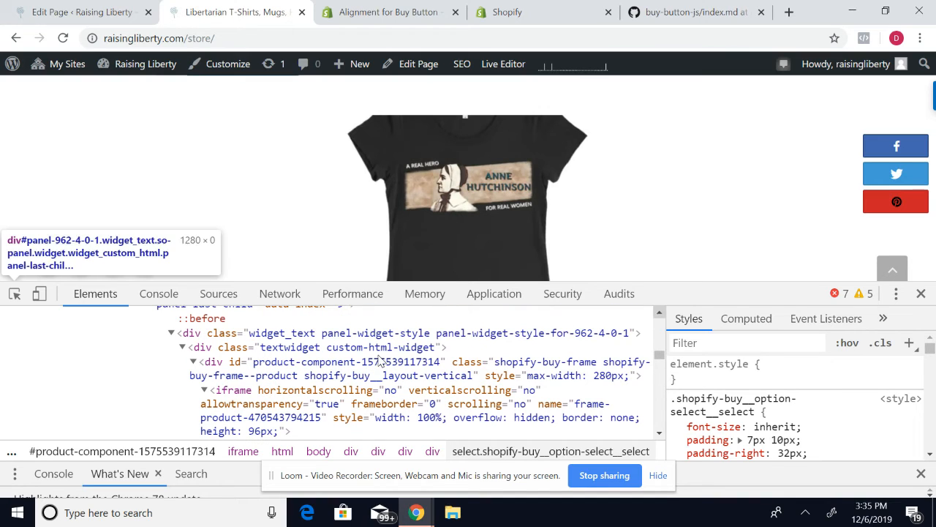
pyautogui.click(302, 368)
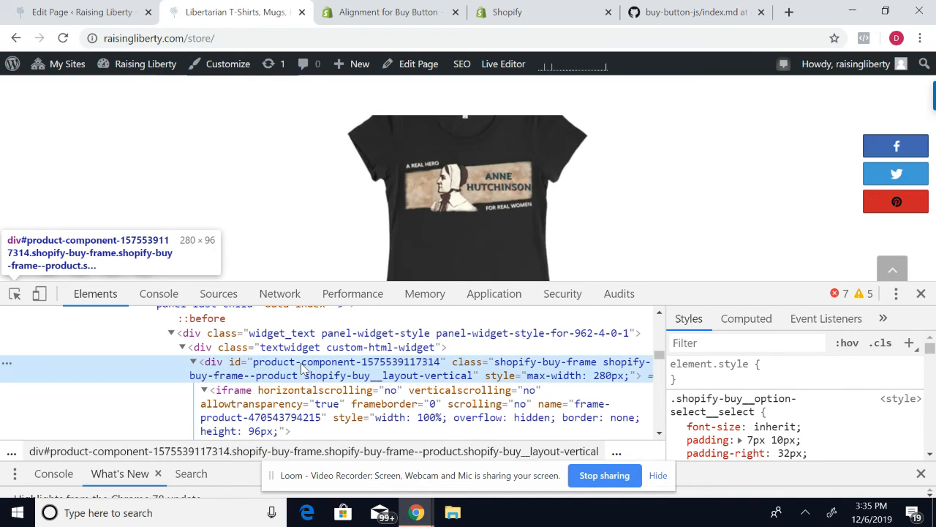
pyautogui.doubleClick(301, 364)
pyautogui.hotkey('ctrl', 'c')
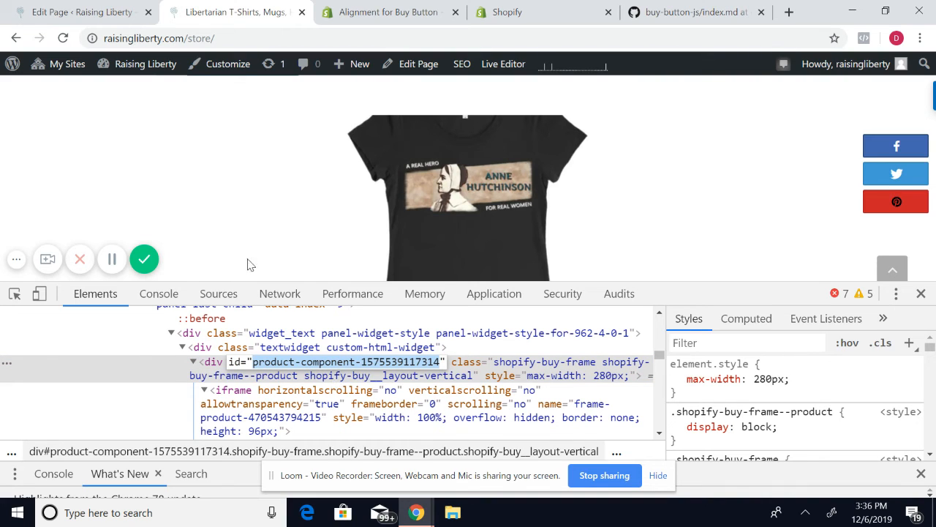
pyautogui.click(82, 12)
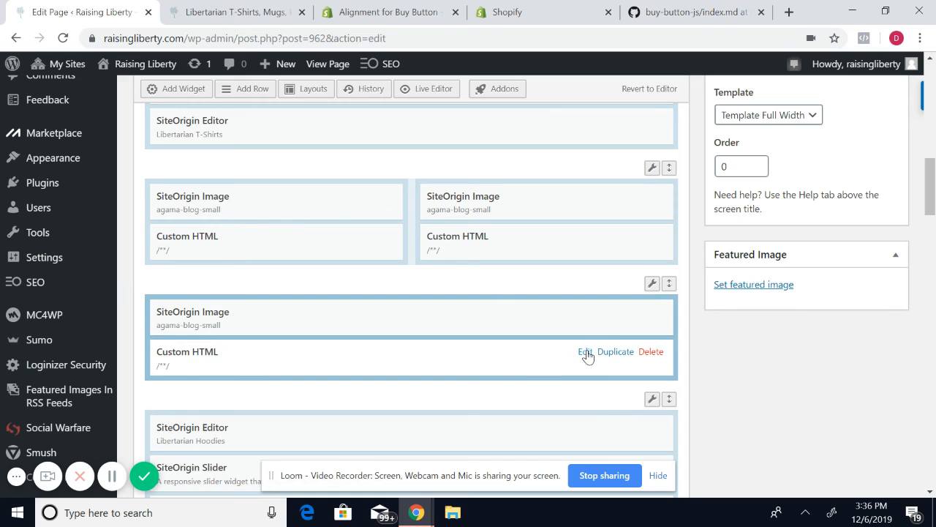
pyautogui.click(586, 351)
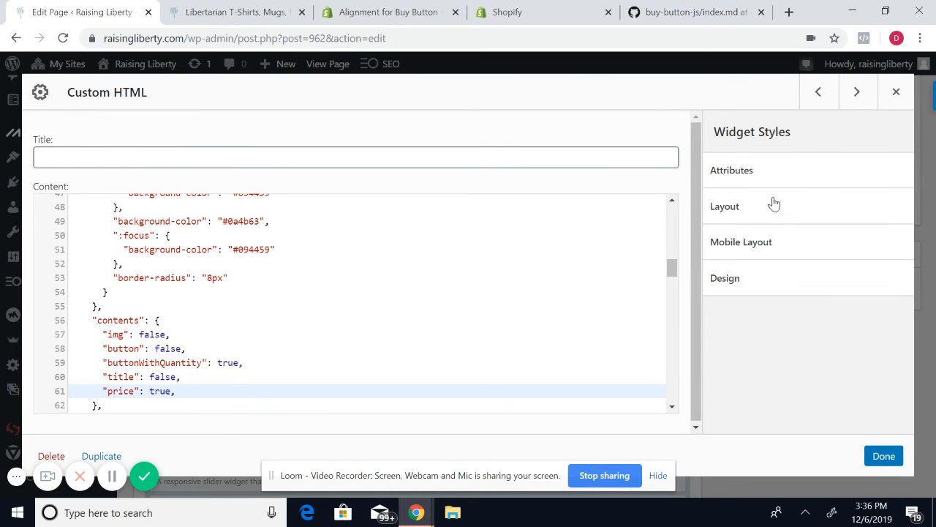
pyautogui.click(754, 176)
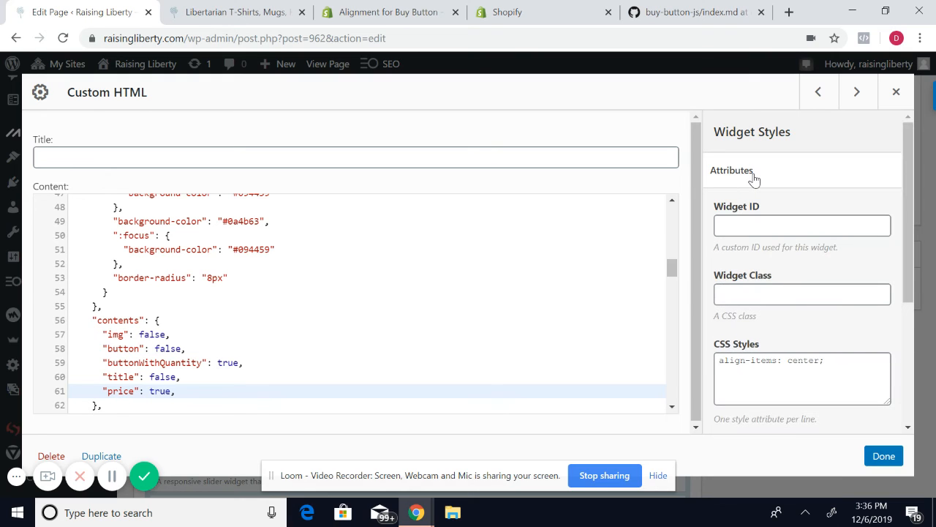
pyautogui.click(750, 229)
pyautogui.hotkey('ctrl', 'v')
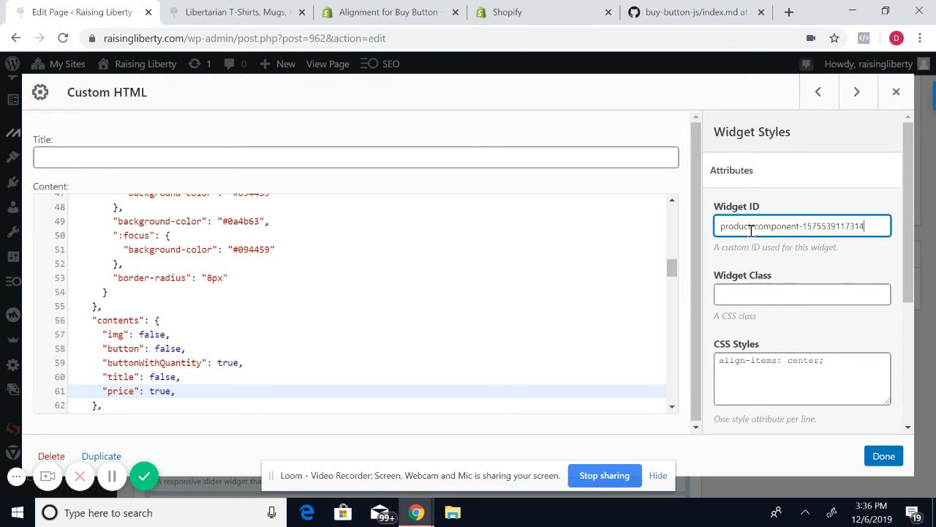
# Set the widget's CSS Styles to "margin: auto;", finish editing the widget and update the published page.
pyautogui.click(809, 356)
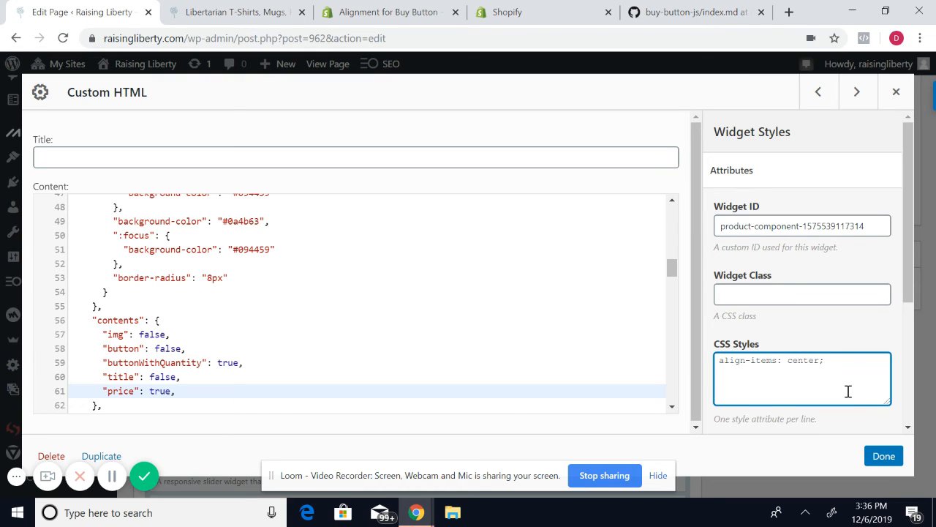
pyautogui.hotkey('ctrl', 'a')
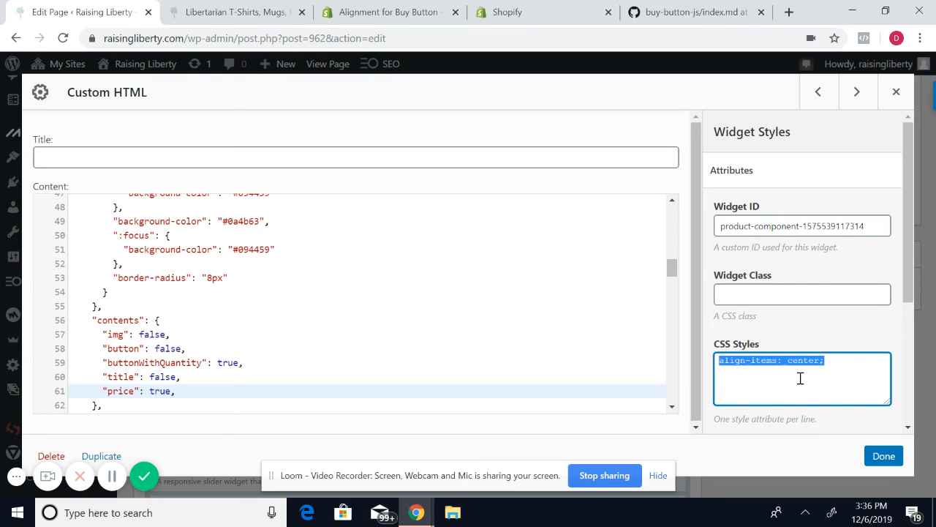
pyautogui.write('margin: auto;')
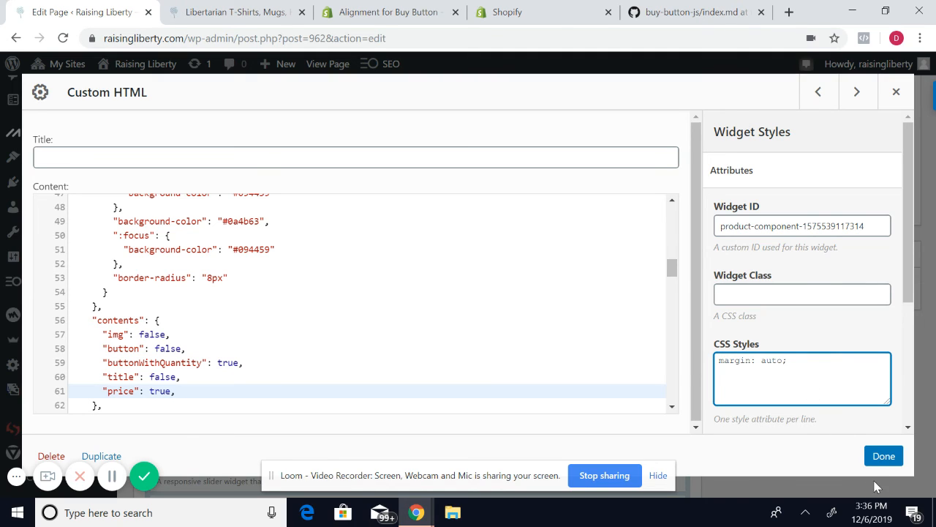
pyautogui.click(885, 457)
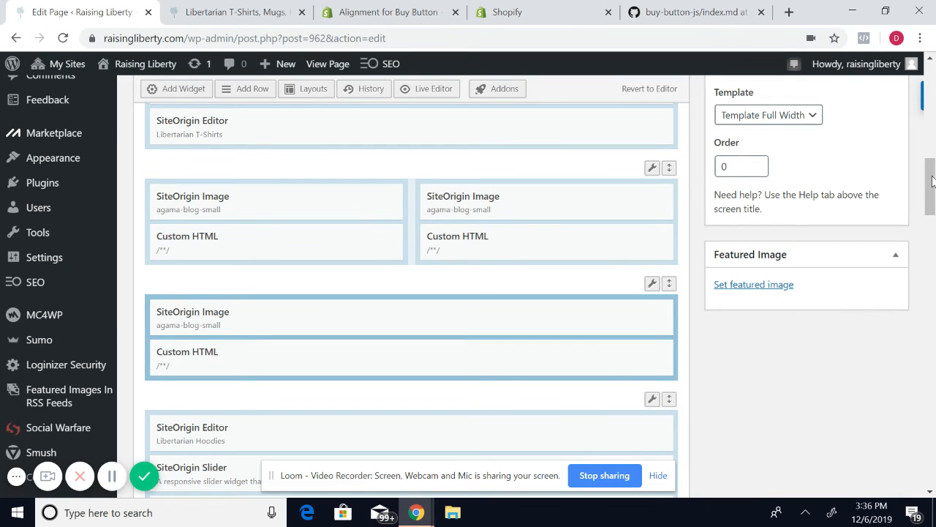
pyautogui.moveTo(932, 175); pyautogui.dragTo(932, 117)
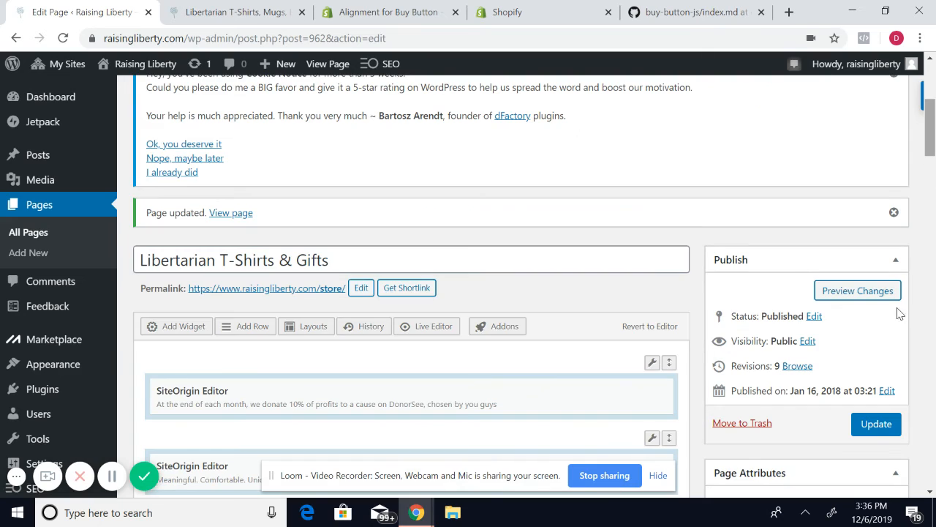
pyautogui.click(877, 427)
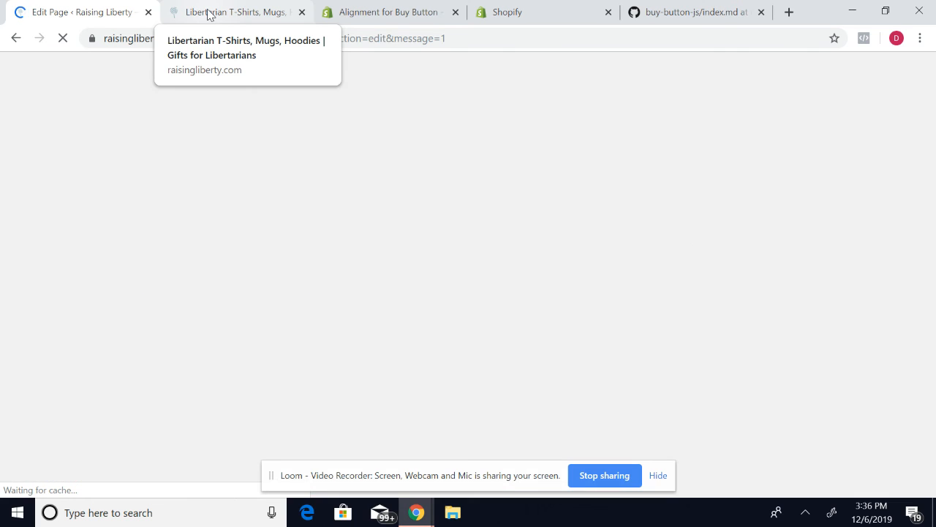
# Close the developer tools on the store page and reload it to check the buy button's price and alignment.
pyautogui.click(209, 13)
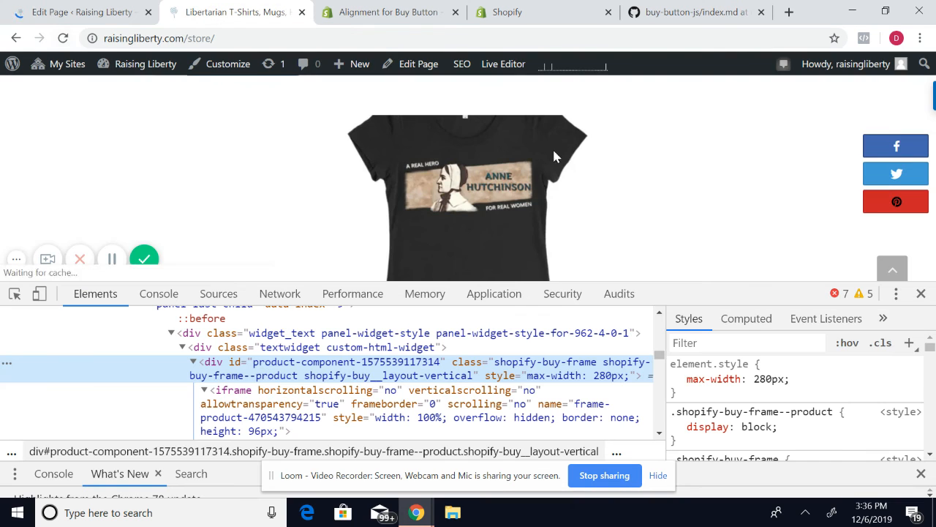
pyautogui.click(921, 293)
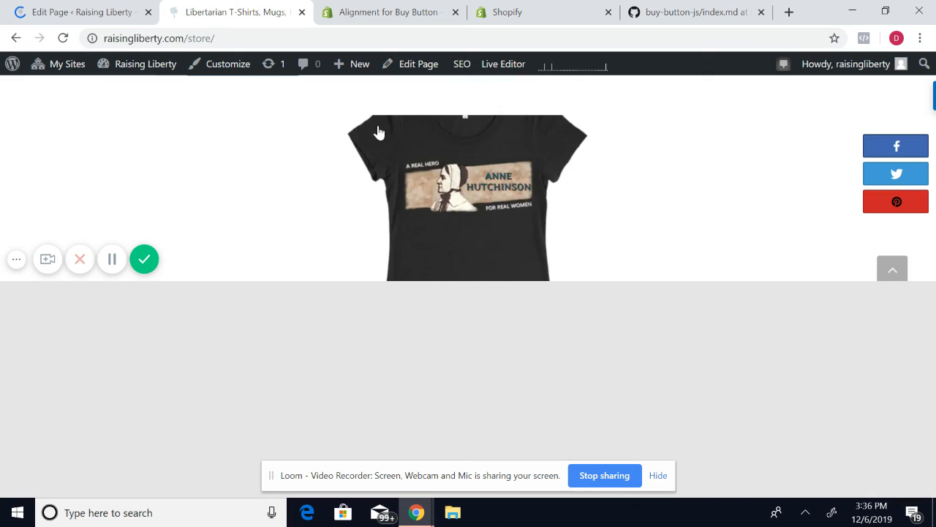
pyautogui.click(63, 38)
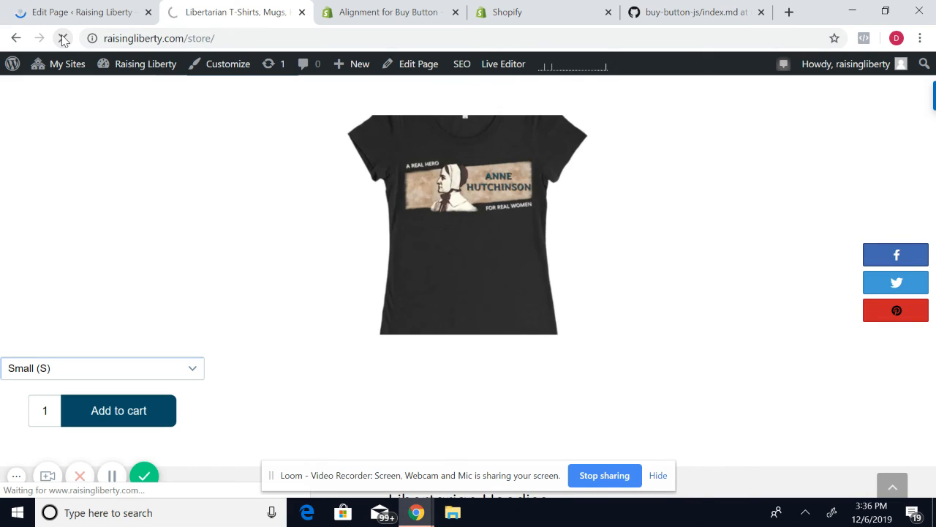